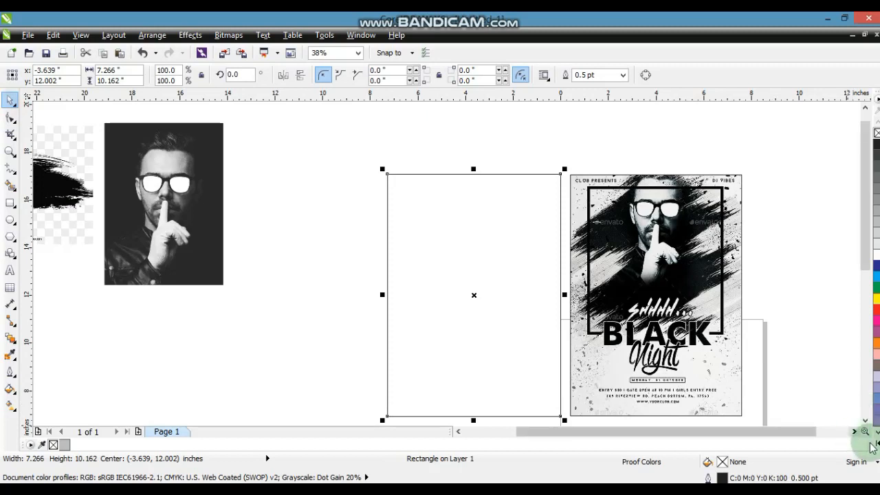
Step: Fill the empty rectangle with 10% black (C:0 M:0 Y:0 K:10)
{"action": "left_click", "coordinate": [874, 446]}
{"action": "left_click", "coordinate": [841, 233]}
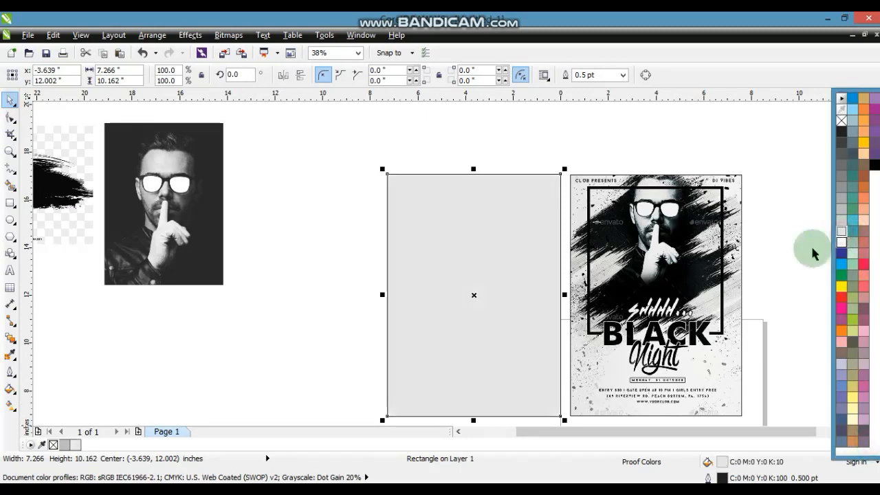
{"action": "left_click", "coordinate": [233, 392]}
Step: Move the brush-stroke bitmap beside the grey rectangle and convert it to Black and White (1-bit) with the Line Art method
{"action": "mouse_move", "coordinate": [74, 207]}
{"action": "left_mouse_down"}
{"action": "mouse_move", "coordinate": [346, 346]}
{"action": "mouse_move", "coordinate": [358, 258]}
{"action": "mouse_move", "coordinate": [363, 262]}
{"action": "left_mouse_up"}
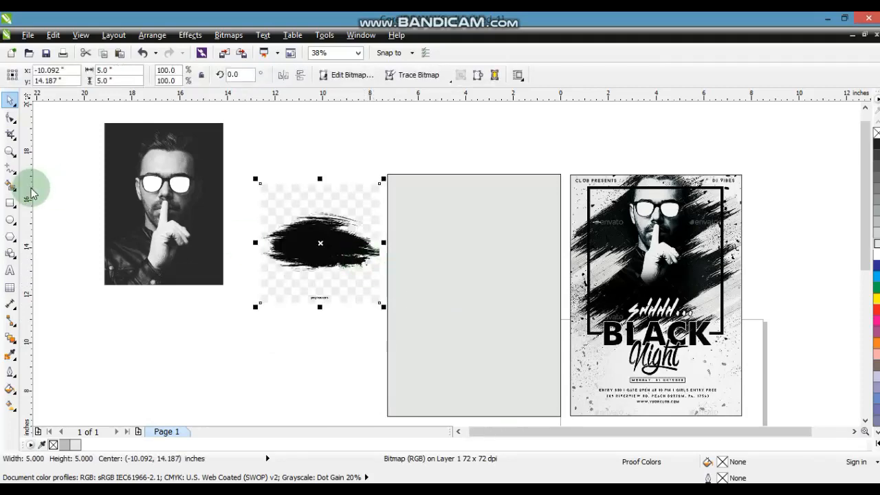
{"action": "left_click", "coordinate": [9, 151]}
{"action": "left_click_drag", "start_coordinate": [245, 158], "coordinate": [732, 341]}
{"action": "left_click", "coordinate": [8, 101]}
{"action": "left_click", "coordinate": [190, 35]}
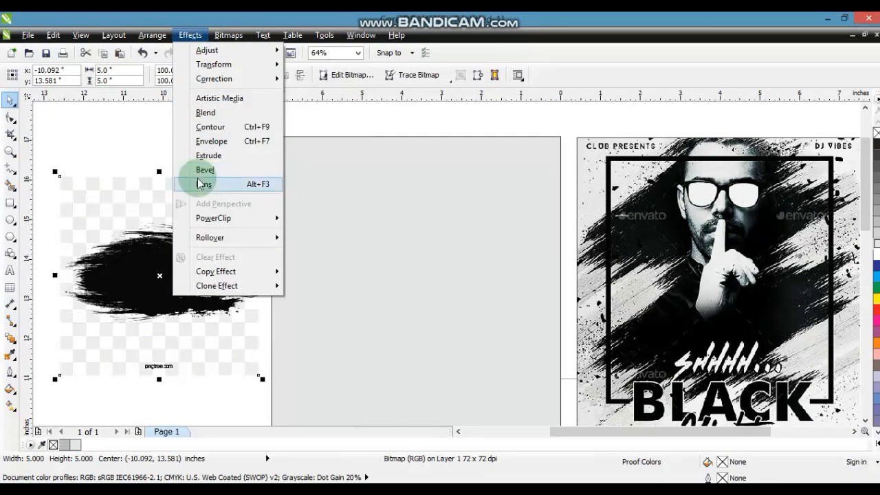
{"action": "mouse_move", "coordinate": [228, 36]}
{"action": "mouse_move", "coordinate": [260, 180]}
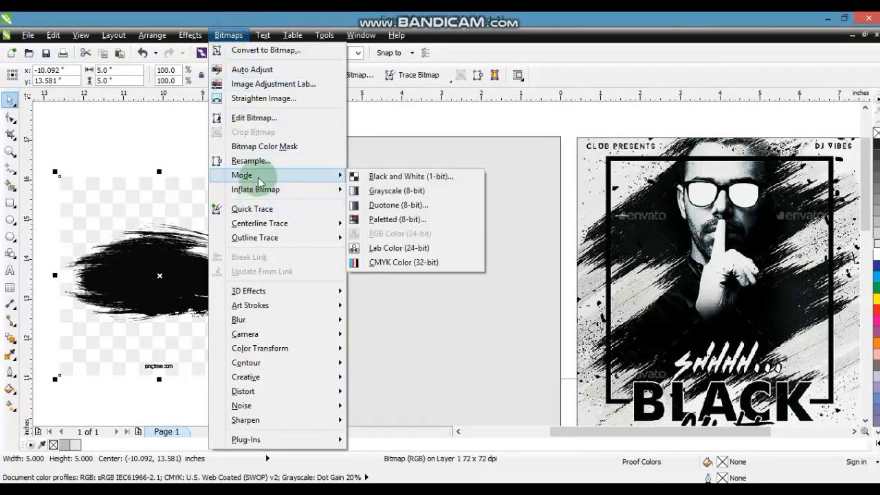
{"action": "left_click", "coordinate": [389, 176]}
{"action": "left_click", "coordinate": [438, 283]}
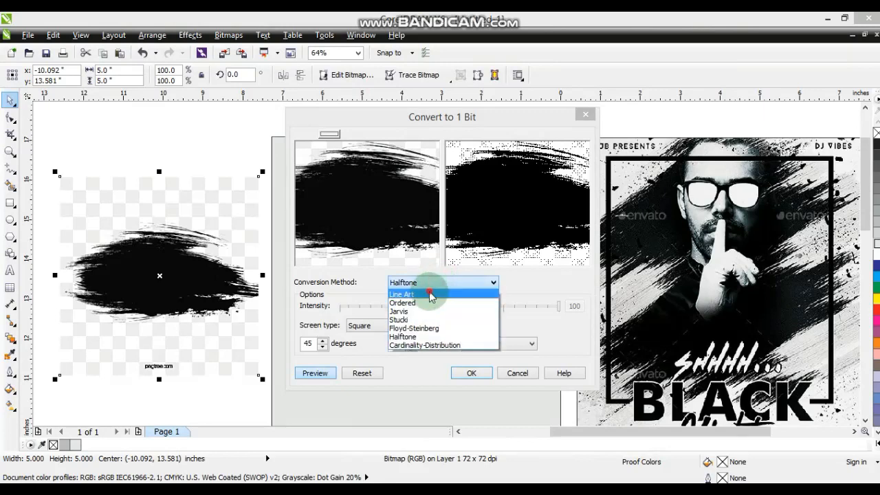
{"action": "left_click", "coordinate": [426, 292]}
{"action": "left_click", "coordinate": [471, 372]}
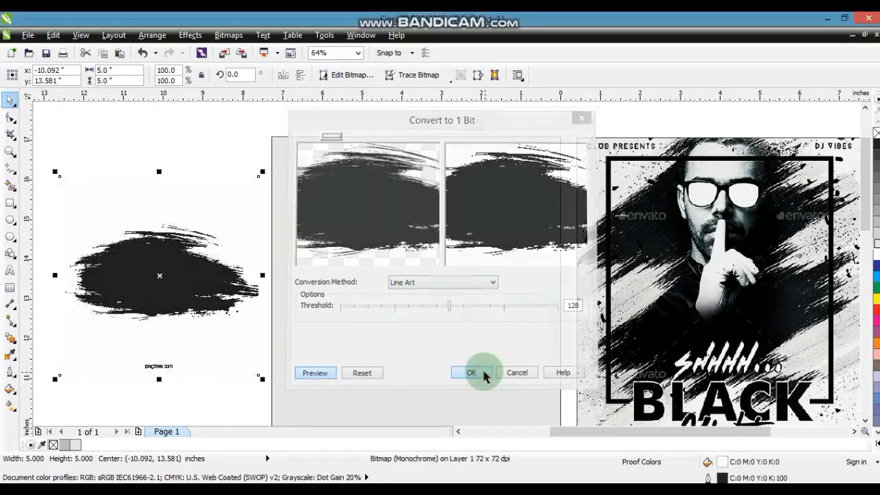
Step: Outline-trace the brush-stroke bitmap as a low quality image with the detail at maximum
{"action": "right_click", "coordinate": [209, 289]}
{"action": "left_click", "coordinate": [300, 52]}
{"action": "mouse_move", "coordinate": [301, 63]}
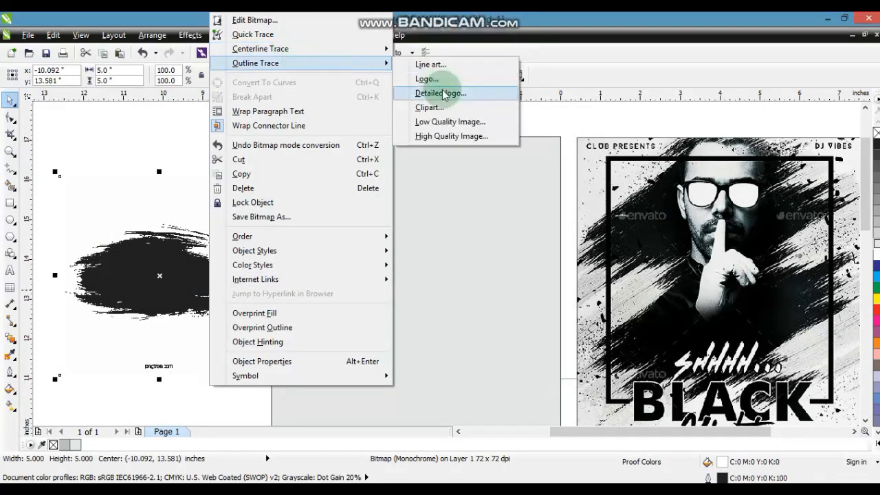
{"action": "left_click", "coordinate": [435, 120]}
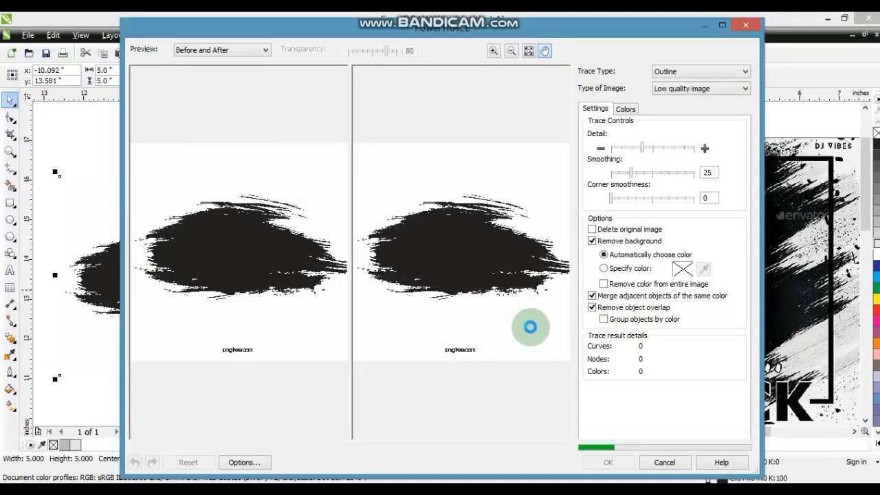
{"action": "left_click_drag", "start_coordinate": [670, 149], "coordinate": [691, 149]}
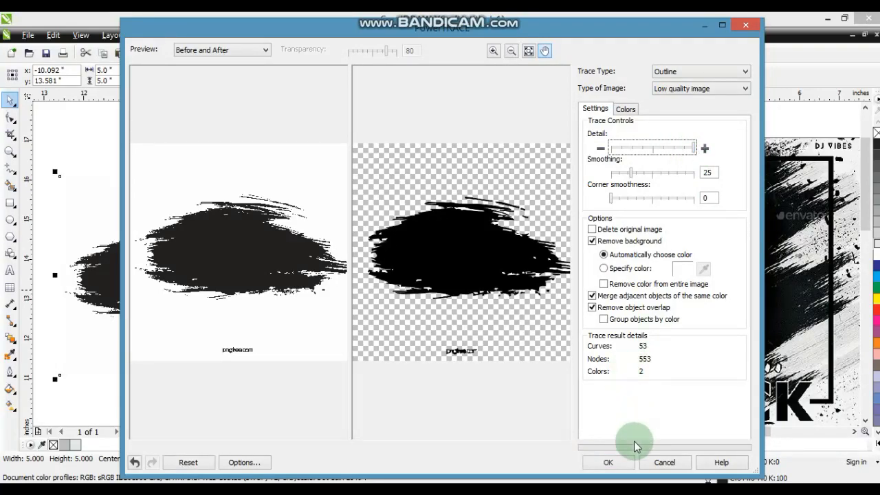
{"action": "left_click", "coordinate": [611, 463]}
Step: Move the traced brush stroke onto the grey rectangle and delete the original bitmap
{"action": "mouse_move", "coordinate": [193, 273]}
{"action": "left_mouse_down"}
{"action": "mouse_move", "coordinate": [447, 256]}
{"action": "mouse_move", "coordinate": [454, 281]}
{"action": "left_mouse_up"}
{"action": "left_click", "coordinate": [203, 275]}
{"action": "key", "text": "Delete"}
Step: Send the grey rectangle behind the traced brush stroke
{"action": "left_click", "coordinate": [291, 261]}
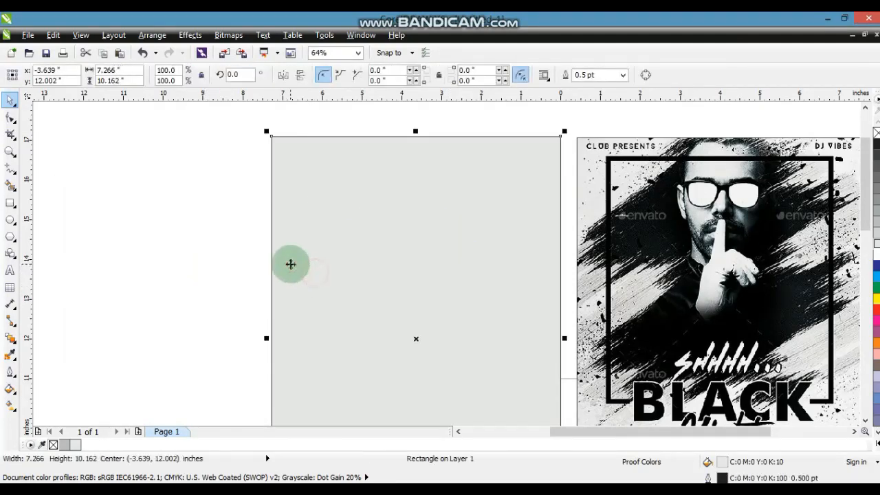
{"action": "key", "text": "shift+Page_Down"}
{"action": "left_click", "coordinate": [434, 177]}
Step: Ungroup the traced brush stroke and delete the small pngtree.com text below it
{"action": "left_click", "coordinate": [403, 244]}
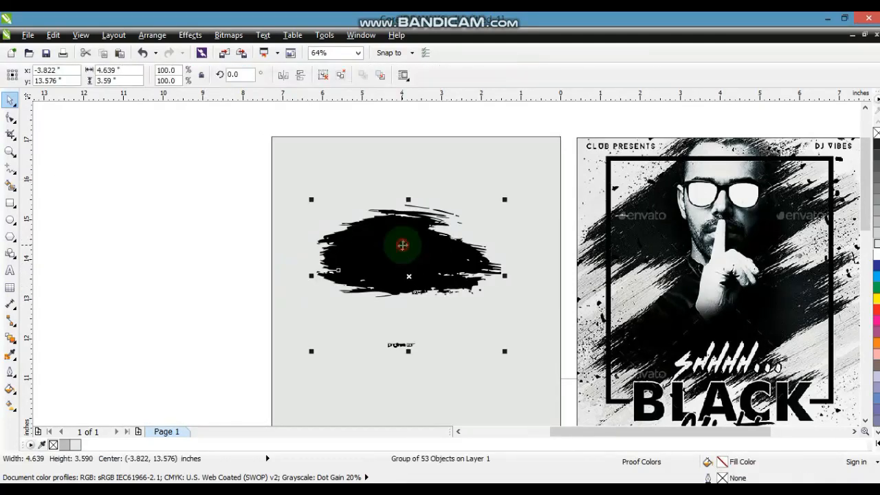
{"action": "left_click", "coordinate": [323, 75]}
{"action": "left_click_drag", "start_coordinate": [187, 310], "coordinate": [466, 385]}
Step: Widen the brush stroke to about 6.6 in by welding it with a copy mirrored both ways and shifted left
{"action": "left_click_drag", "start_coordinate": [203, 189], "coordinate": [537, 336]}
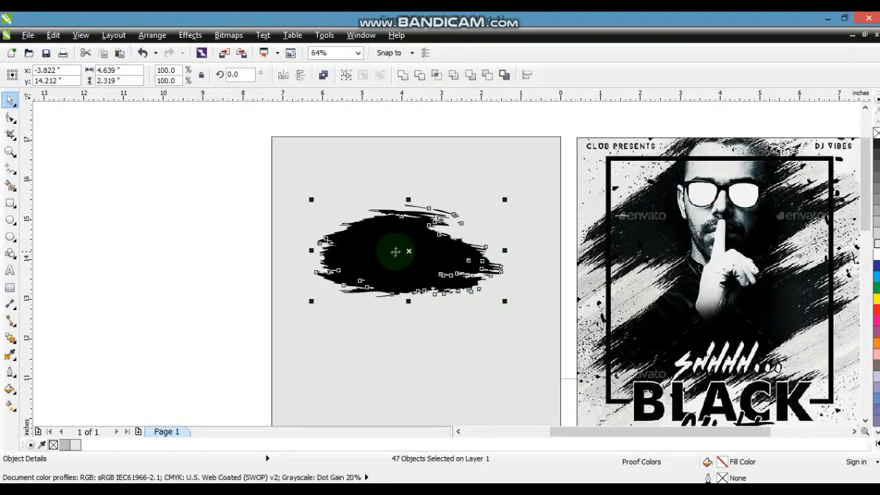
{"action": "left_click", "coordinate": [284, 77]}
{"action": "left_click", "coordinate": [300, 74]}
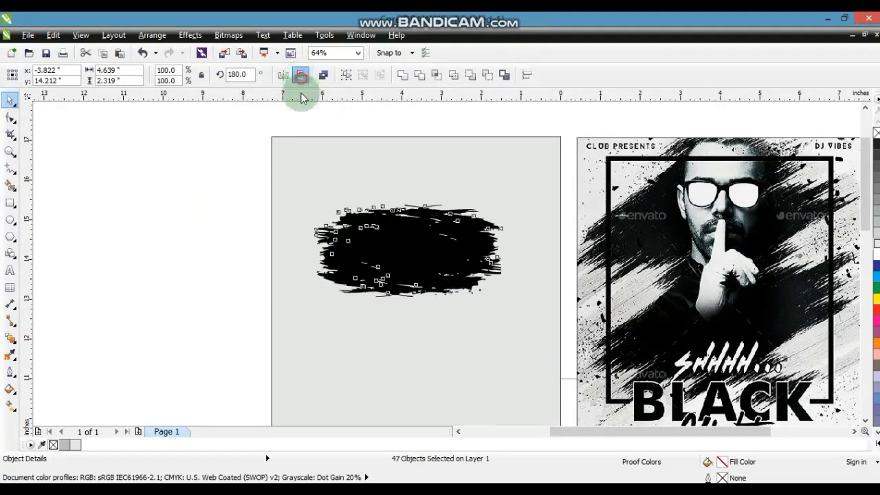
{"action": "mouse_move", "coordinate": [408, 256]}
{"action": "left_mouse_down"}
{"action": "mouse_move", "coordinate": [312, 257]}
{"action": "mouse_move", "coordinate": [334, 257]}
{"action": "left_mouse_up"}
{"action": "mouse_move", "coordinate": [157, 172]}
{"action": "left_mouse_down"}
{"action": "mouse_move", "coordinate": [522, 338]}
{"action": "mouse_move", "coordinate": [536, 356]}
{"action": "left_mouse_up"}
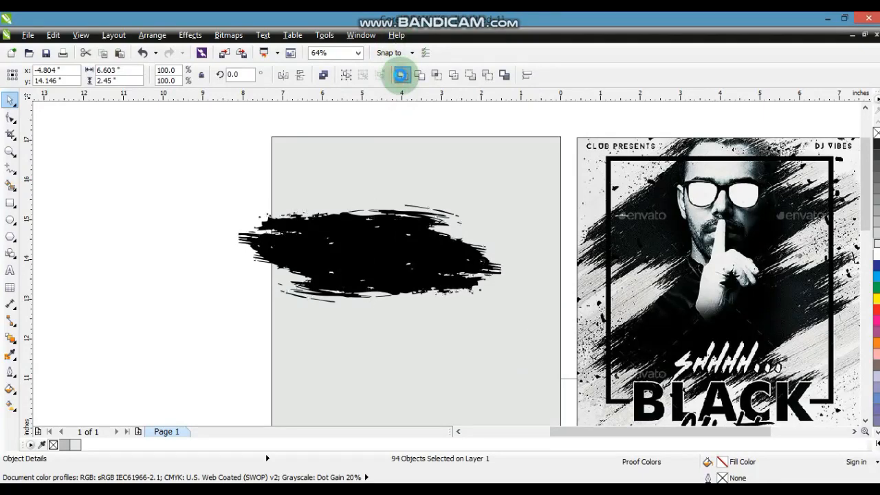
{"action": "key", "text": "ctrl+l"}
Step: Rotate the brush stroke to 25.1° and scale it to about 116% across the upper part of the grey rectangle
{"action": "left_click", "coordinate": [411, 265]}
{"action": "left_click_drag", "start_coordinate": [506, 309], "coordinate": [495, 246]}
{"action": "left_click_drag", "start_coordinate": [386, 251], "coordinate": [450, 225]}
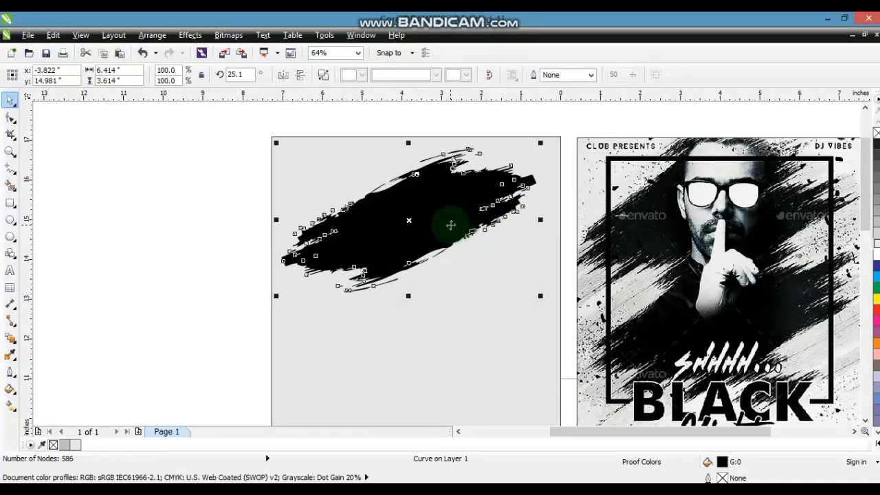
{"action": "left_click_drag", "start_coordinate": [541, 295], "coordinate": [559, 309]}
Step: Duplicate the slanted brush stroke directly below the original and weld both into one shape
{"action": "mouse_move", "coordinate": [433, 227]}
{"action": "left_mouse_down"}
{"action": "mouse_move", "coordinate": [434, 213]}
{"action": "mouse_move", "coordinate": [445, 310]}
{"action": "left_mouse_up"}
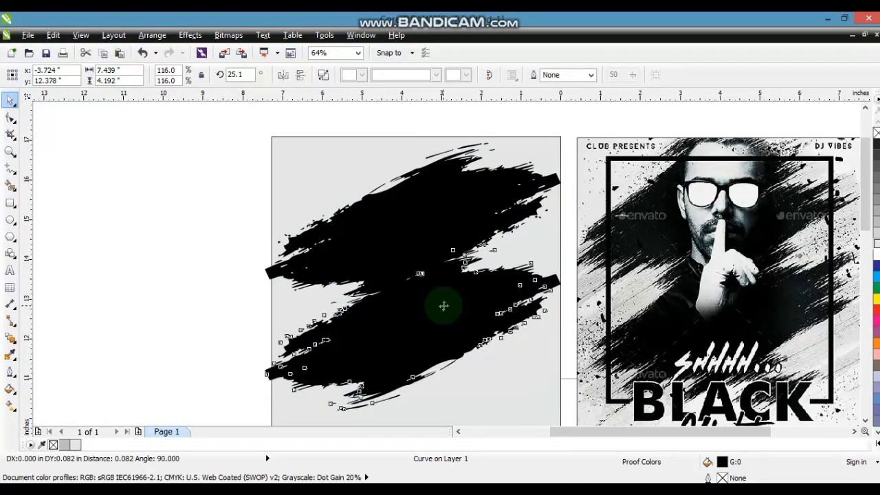
{"action": "left_click", "coordinate": [472, 200]}
{"action": "left_click", "coordinate": [474, 196], "text": "shift"}
{"action": "left_click", "coordinate": [403, 75]}
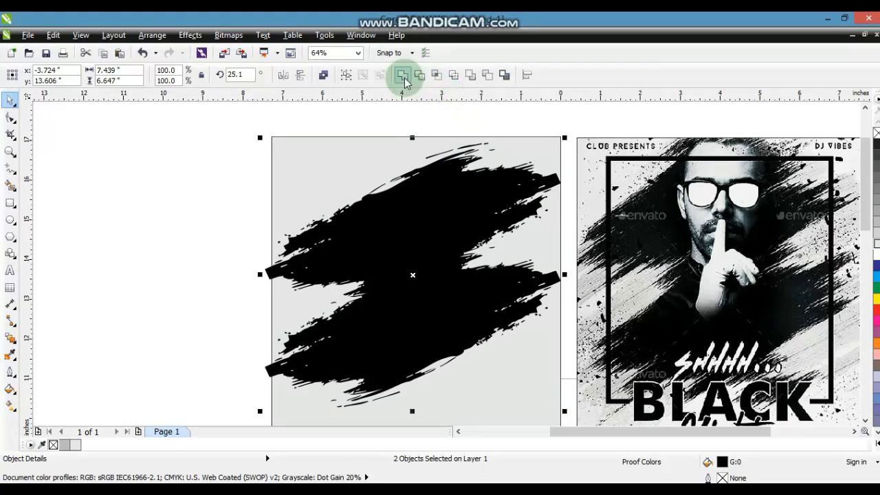
Step: Center the welded brush shape horizontally on the grey rectangle
{"action": "left_click", "coordinate": [327, 158], "text": "shift"}
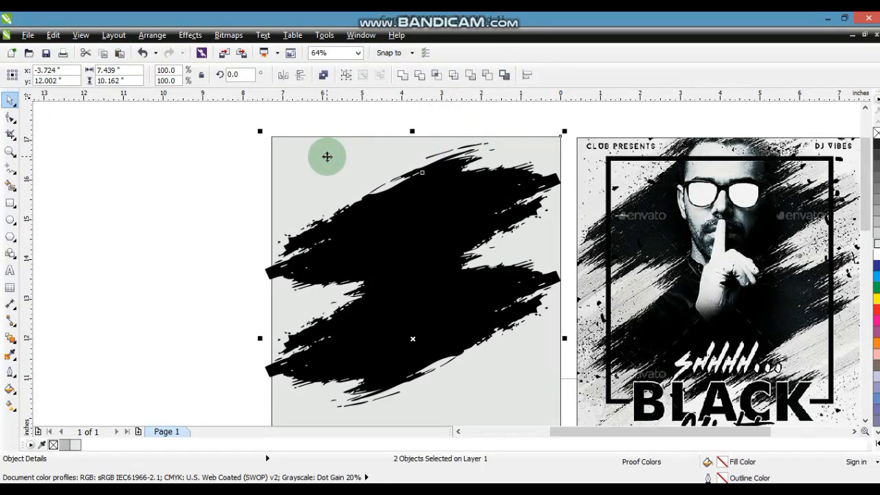
{"action": "left_click", "coordinate": [178, 220]}
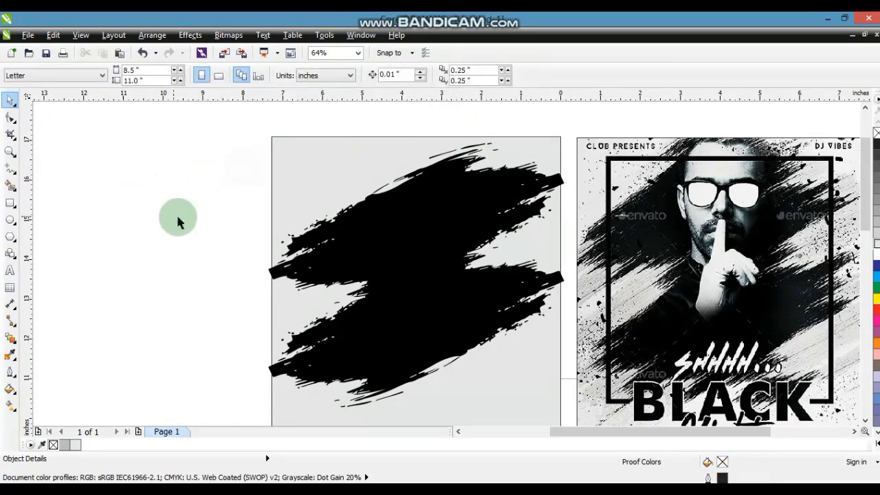
{"action": "left_click", "coordinate": [389, 256]}
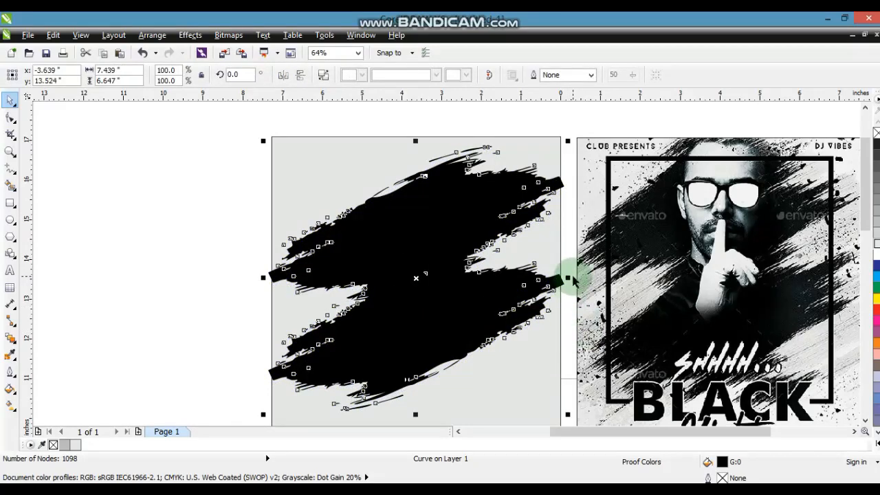
Step: Stretch the brush shape to about 7.63 in wide and slightly taller, keeping it centered on the grey rectangle
{"action": "left_click_drag", "start_coordinate": [567, 278], "coordinate": [575, 278]}
{"action": "left_click_drag", "start_coordinate": [462, 297], "coordinate": [467, 304]}
{"action": "left_click_drag", "start_coordinate": [417, 144], "coordinate": [413, 131]}
{"action": "left_click", "coordinate": [354, 150], "text": "shift"}
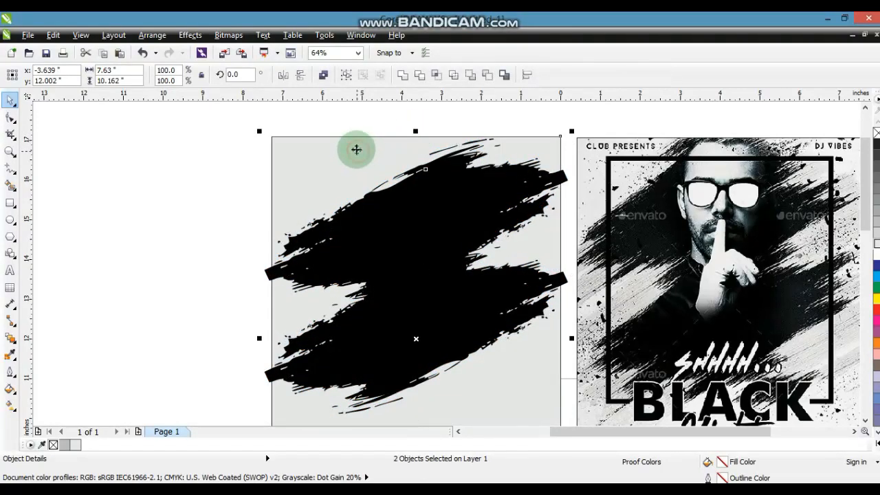
{"action": "left_click", "coordinate": [142, 247]}
Step: Move the portrait photo beside the grey rectangle and convert it to a 300 dpi Grayscale (8-bit) bitmap
{"action": "scroll", "coordinate": [222, 256], "scroll_direction": "down", "scroll_amount": 2}
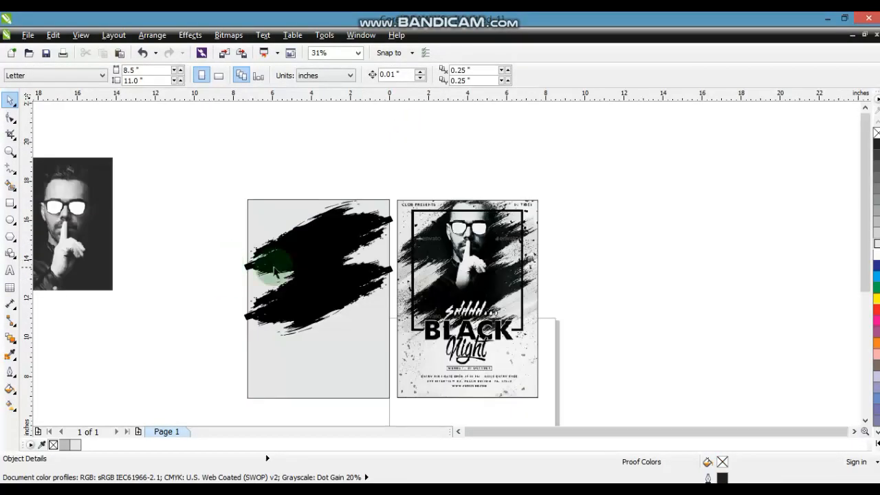
{"action": "left_click_drag", "start_coordinate": [80, 206], "coordinate": [198, 246]}
{"action": "left_click_drag", "start_coordinate": [114, 187], "coordinate": [590, 418]}
{"action": "scroll", "coordinate": [570, 344], "scroll_direction": "up", "scroll_amount": 2}
{"action": "left_click", "coordinate": [197, 235]}
{"action": "left_click", "coordinate": [228, 35]}
{"action": "left_click", "coordinate": [227, 53]}
{"action": "left_click", "coordinate": [733, 184]}
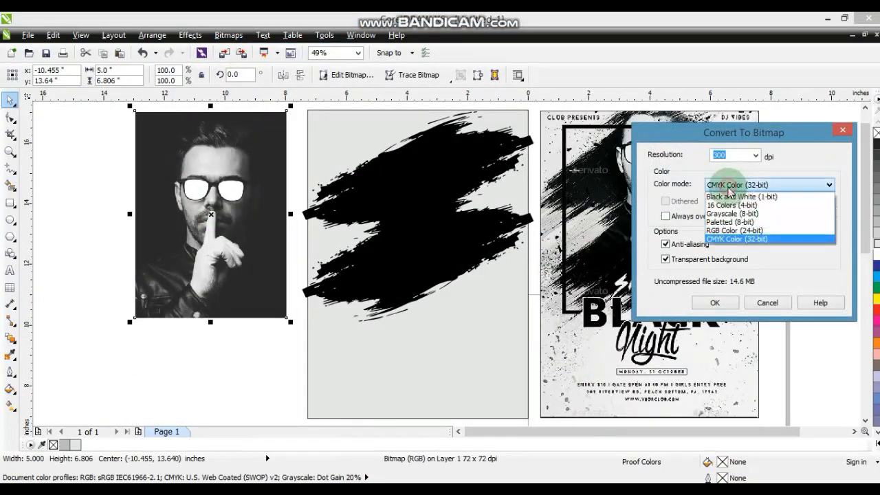
{"action": "left_click", "coordinate": [730, 213]}
{"action": "left_click", "coordinate": [715, 302]}
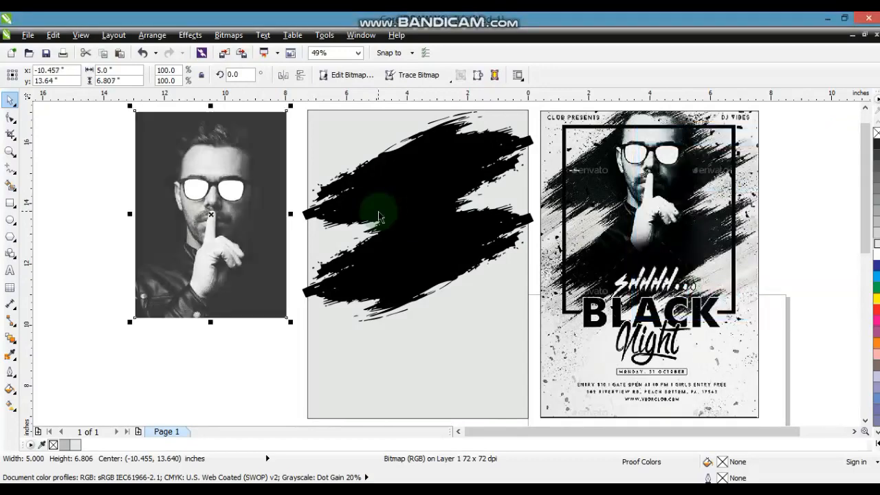
Step: Adjust the portrait's brightness to -27, contrast to 12 and intensity to 33
{"action": "left_click", "coordinate": [191, 34]}
{"action": "mouse_move", "coordinate": [206, 49]}
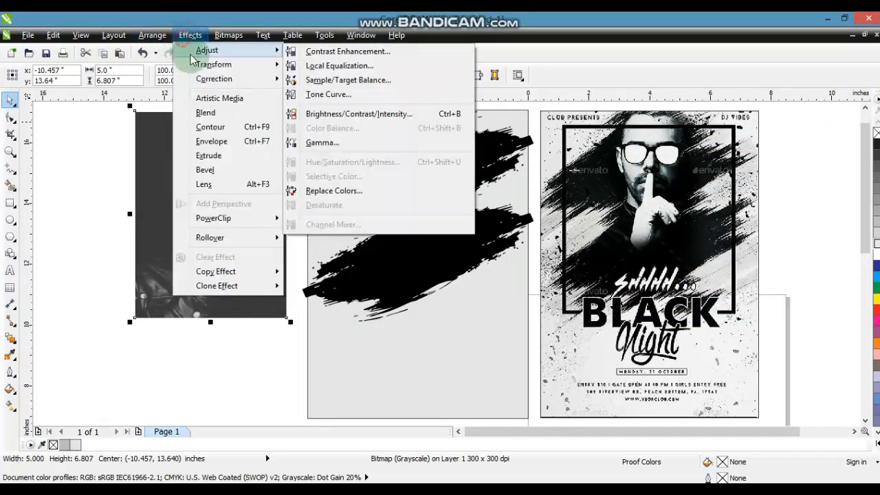
{"action": "left_click", "coordinate": [329, 112]}
{"action": "left_click_drag", "start_coordinate": [446, 199], "coordinate": [432, 309]}
{"action": "left_click", "coordinate": [440, 334]}
{"action": "left_click", "coordinate": [331, 413]}
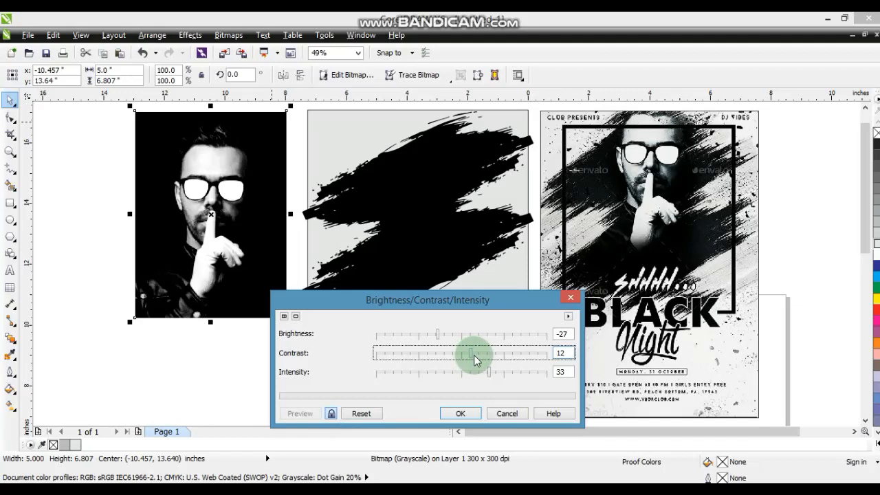
{"action": "left_click", "coordinate": [458, 412]}
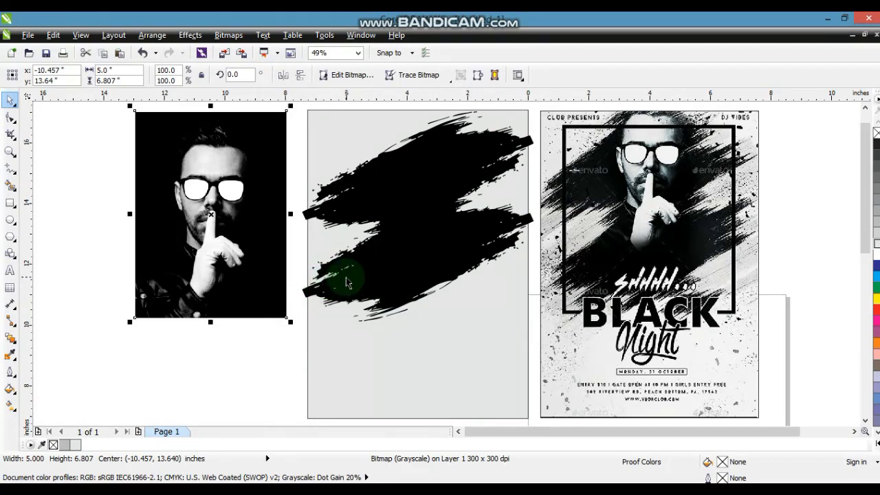
Step: PowerClip the portrait inside the black brush shape
{"action": "left_click", "coordinate": [401, 190]}
{"action": "left_click", "coordinate": [230, 198]}
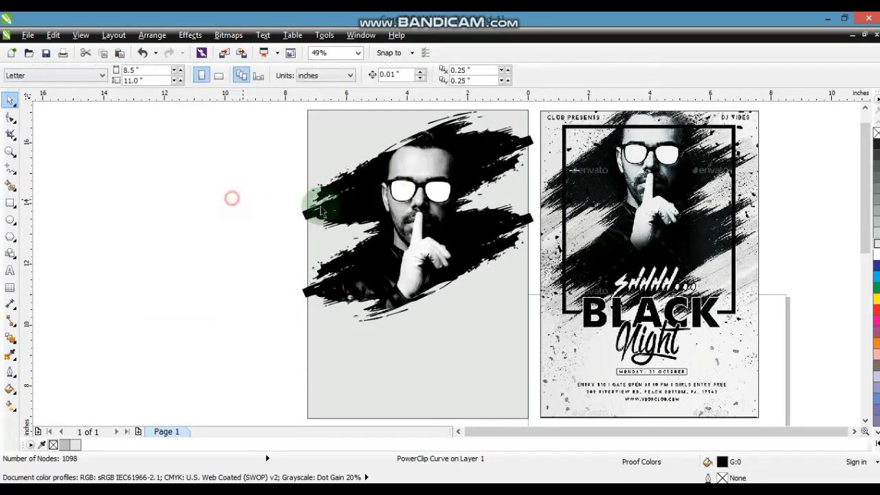
{"action": "left_click", "coordinate": [430, 201]}
Step: Edit the PowerClip contents to enlarge the portrait to about 102%, then finish editing
{"action": "left_click", "coordinate": [424, 215], "text": "ctrl"}
{"action": "left_click", "coordinate": [421, 216]}
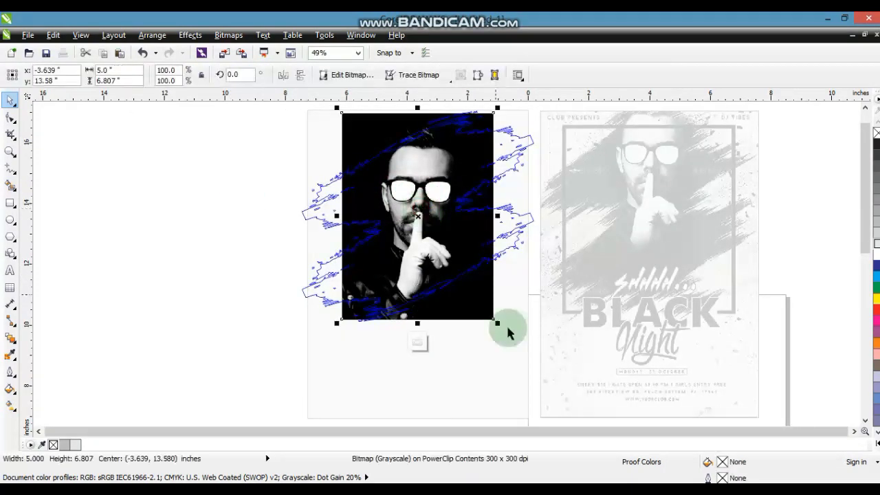
{"action": "left_click_drag", "start_coordinate": [497, 325], "coordinate": [501, 328]}
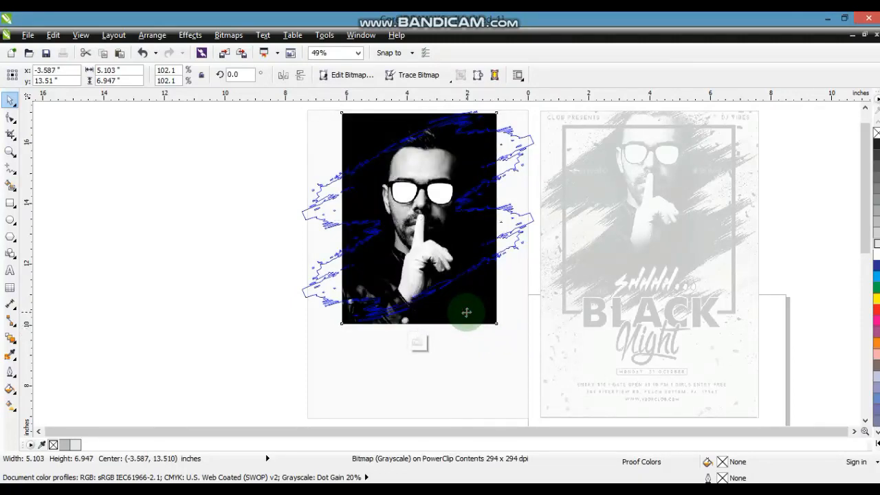
{"action": "left_click", "coordinate": [269, 252], "text": "ctrl"}
{"action": "left_click", "coordinate": [269, 252]}
{"action": "left_click", "coordinate": [477, 368]}
{"action": "left_click", "coordinate": [488, 363]}
{"action": "left_click", "coordinate": [289, 342]}
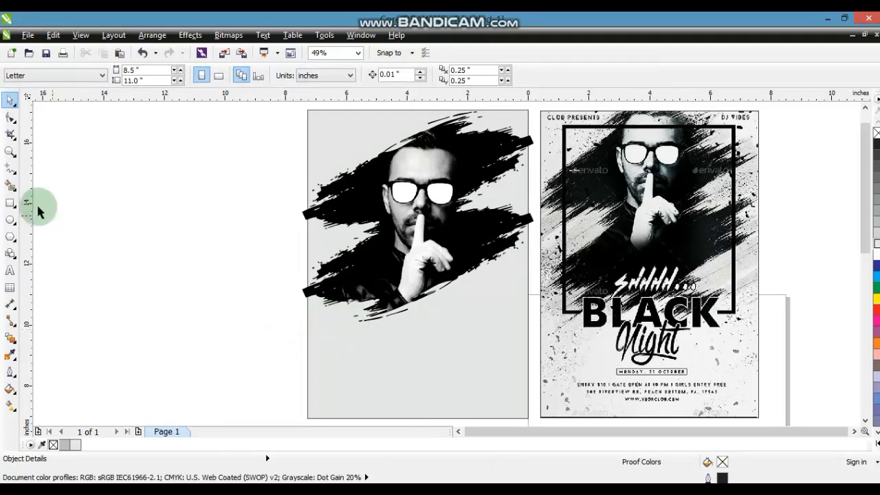
Step: Draw a rectangular frame about 5.94 by 6.46 in around the portrait and give it an 8 pt outline
{"action": "left_click", "coordinate": [10, 203]}
{"action": "left_click_drag", "start_coordinate": [330, 122], "coordinate": [510, 318]}
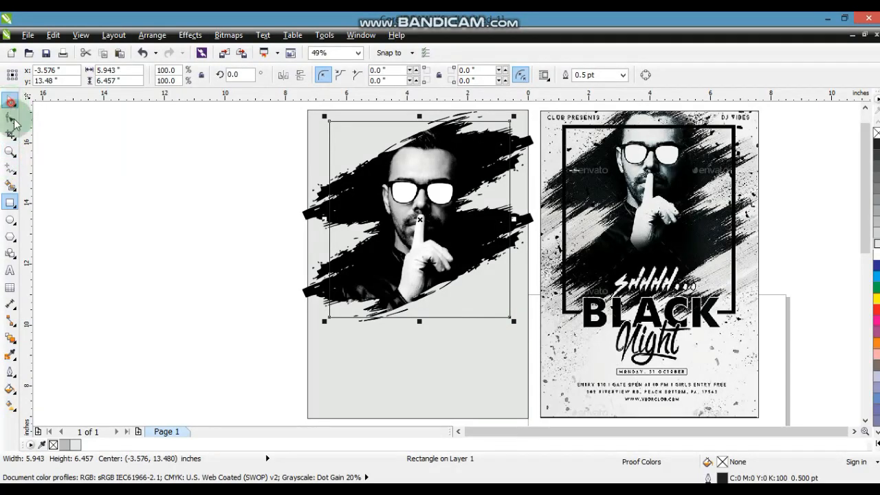
{"action": "key", "text": "shift+F2"}
{"action": "left_click", "coordinate": [10, 372]}
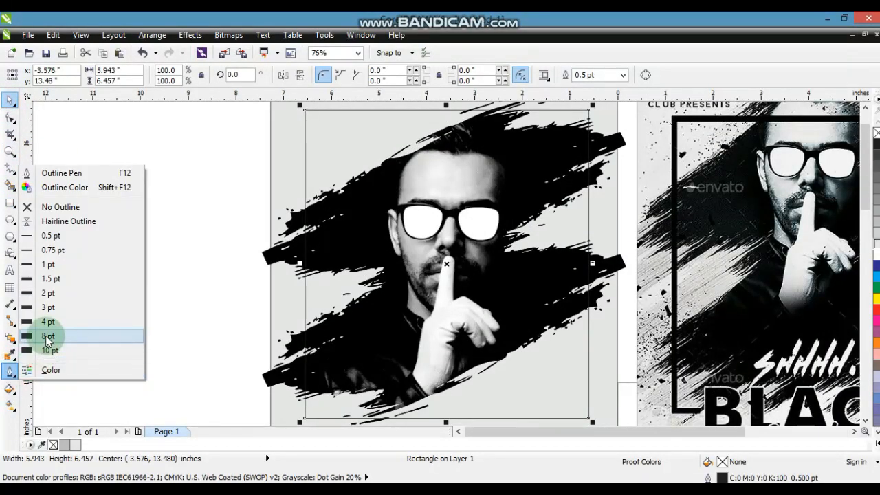
{"action": "left_click", "coordinate": [47, 336]}
{"action": "left_click", "coordinate": [111, 225]}
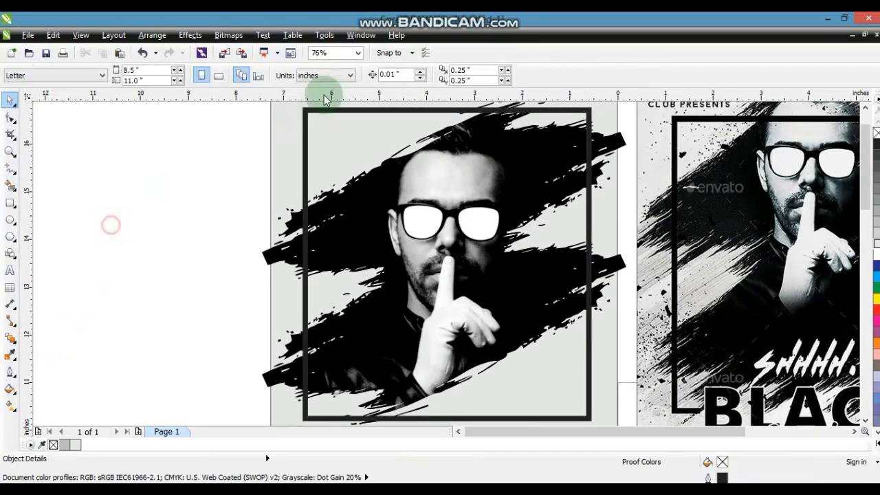
Step: Fill the frame around the portrait with solid black and centre it horizontally on the grey background
{"action": "left_click", "coordinate": [306, 112]}
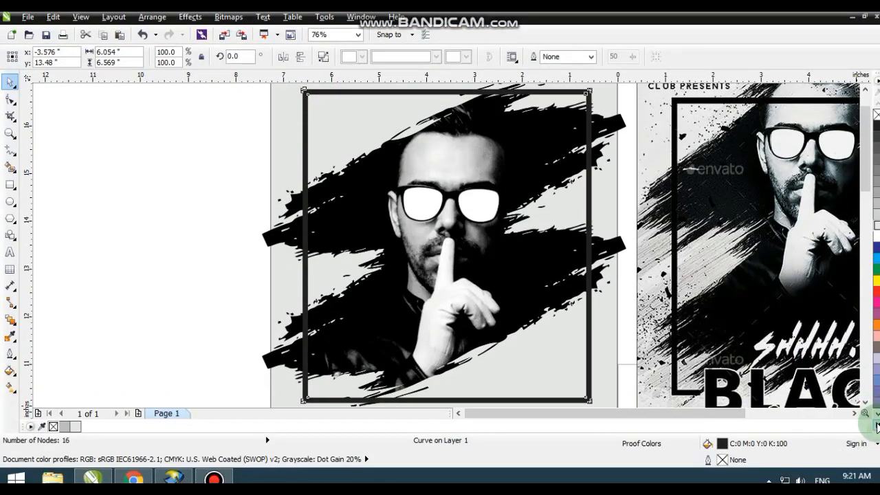
{"action": "left_click", "coordinate": [877, 427]}
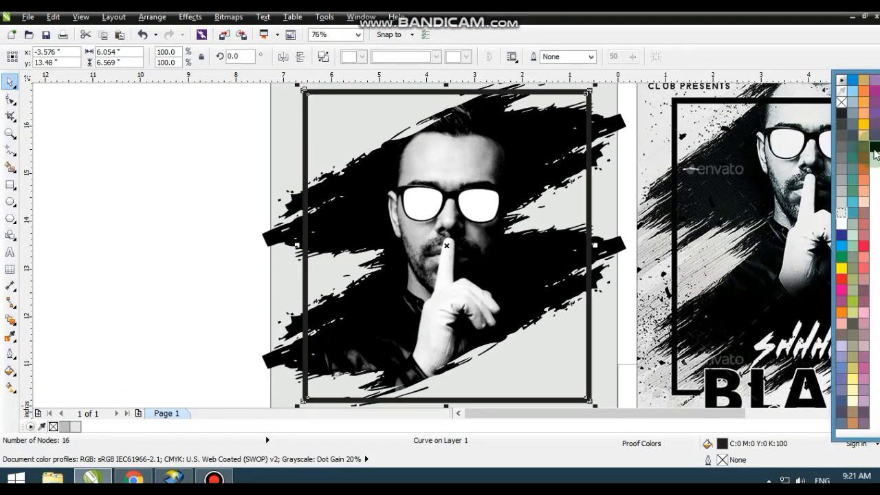
{"action": "left_click", "coordinate": [541, 202]}
{"action": "left_click", "coordinate": [291, 147], "text": "shift"}
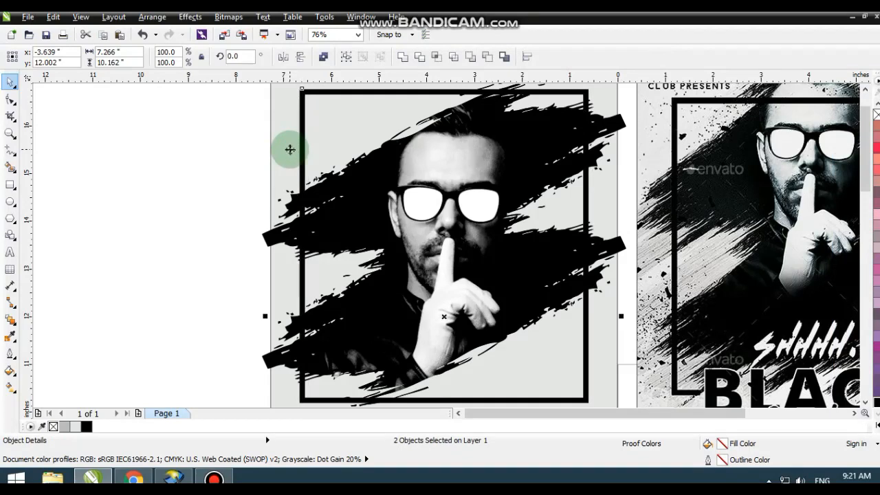
Step: PowerClip the brush-shaped portrait inside the grey background rectangle so it is cropped at the flyer's edges
{"action": "scroll", "coordinate": [290, 150], "scroll_direction": "down", "scroll_amount": 2}
{"action": "left_click", "coordinate": [241, 169]}
{"action": "left_click_drag", "start_coordinate": [274, 92], "coordinate": [570, 319]}
{"action": "left_click", "coordinate": [338, 206]}
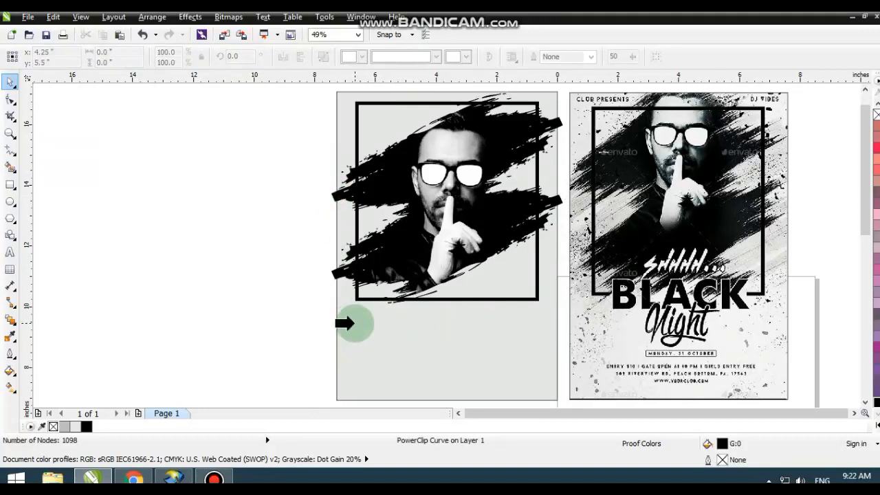
{"action": "left_click", "coordinate": [354, 324]}
{"action": "left_click", "coordinate": [318, 287]}
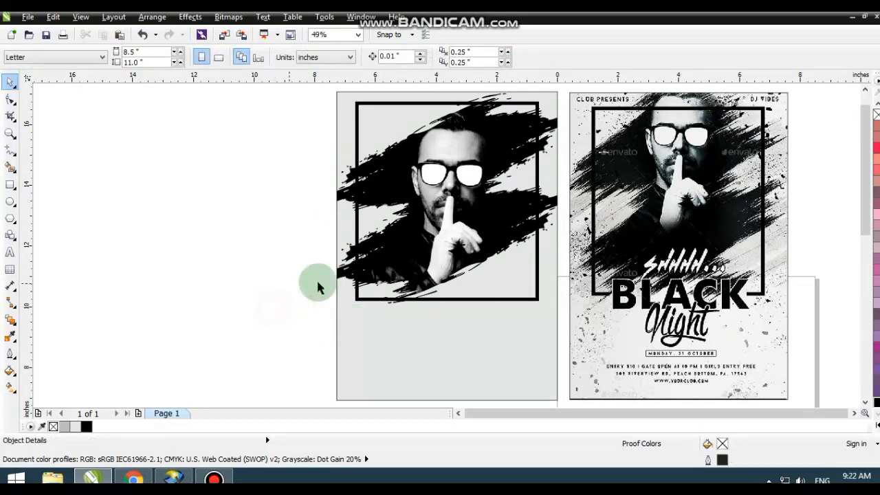
Step: Add the artistic text BLACK below the frame and set its font to LubalGraph Bd BT
{"action": "left_click", "coordinate": [9, 133]}
{"action": "left_click_drag", "start_coordinate": [293, 194], "coordinate": [766, 359]}
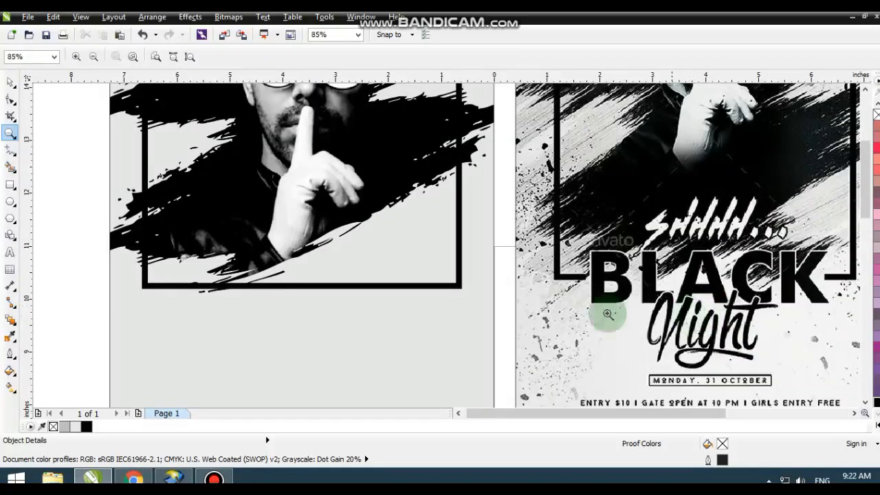
{"action": "key", "text": "F8"}
{"action": "left_click", "coordinate": [181, 344]}
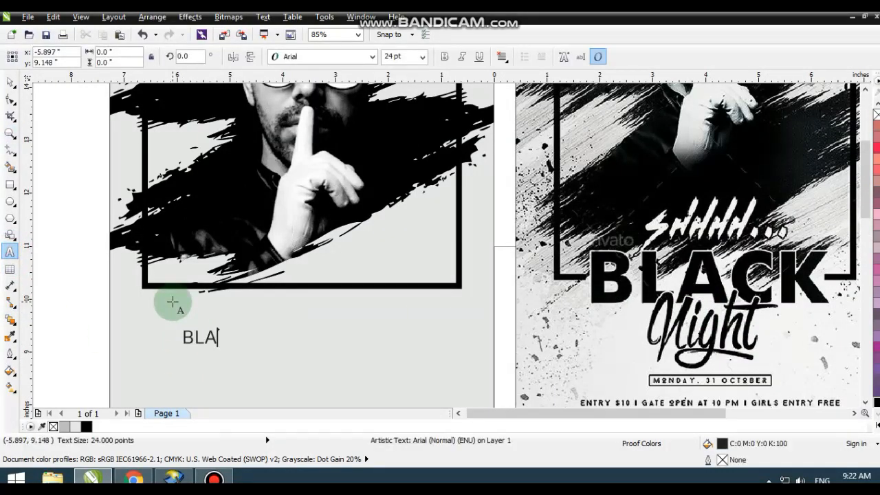
{"action": "left_click", "coordinate": [11, 83]}
{"action": "left_click", "coordinate": [289, 57]}
{"action": "type", "text": "ar"}
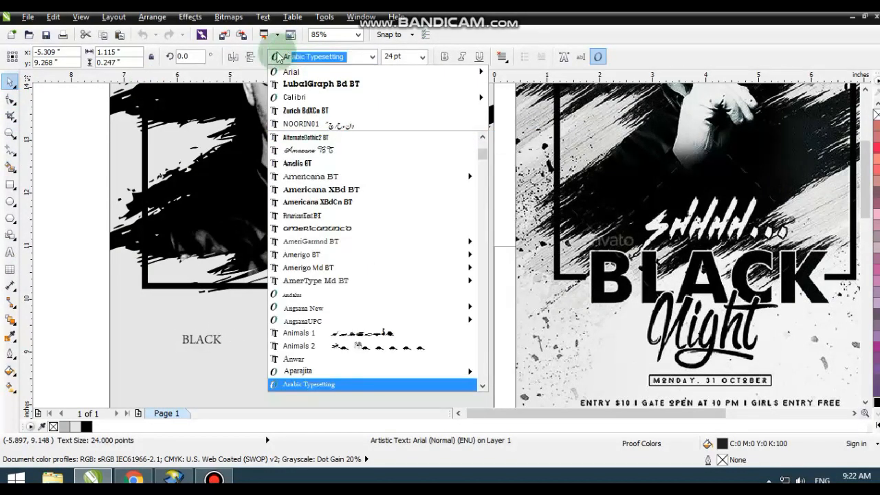
{"action": "left_click", "coordinate": [313, 84]}
Step: Enlarge BLACK to about 97 pt across the frame's lower edge and fill it with the document's solid black
{"action": "left_click_drag", "start_coordinate": [246, 326], "coordinate": [332, 295]}
{"action": "left_click_drag", "start_coordinate": [311, 337], "coordinate": [398, 284]}
{"action": "left_click_drag", "start_coordinate": [419, 250], "coordinate": [427, 249]}
{"action": "left_click", "coordinate": [84, 425]}
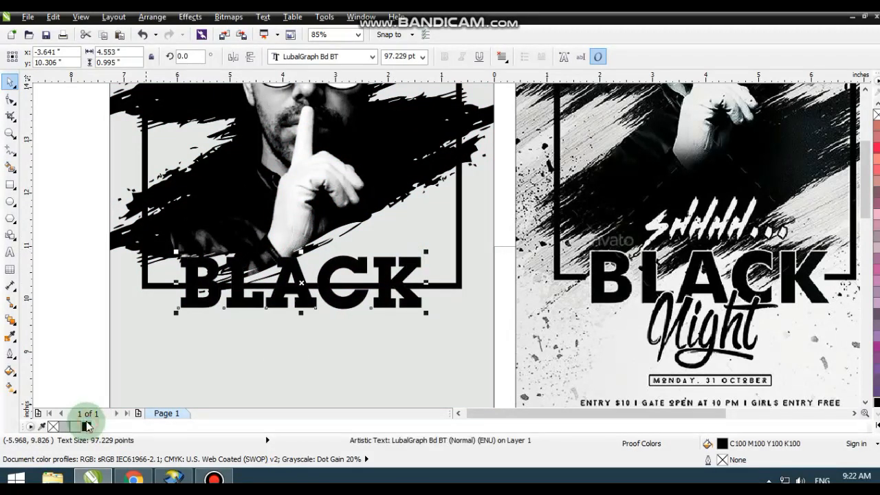
Step: Give the BLACK text a 4 pt white outline
{"action": "left_click", "coordinate": [14, 338]}
{"action": "left_click", "coordinate": [53, 299]}
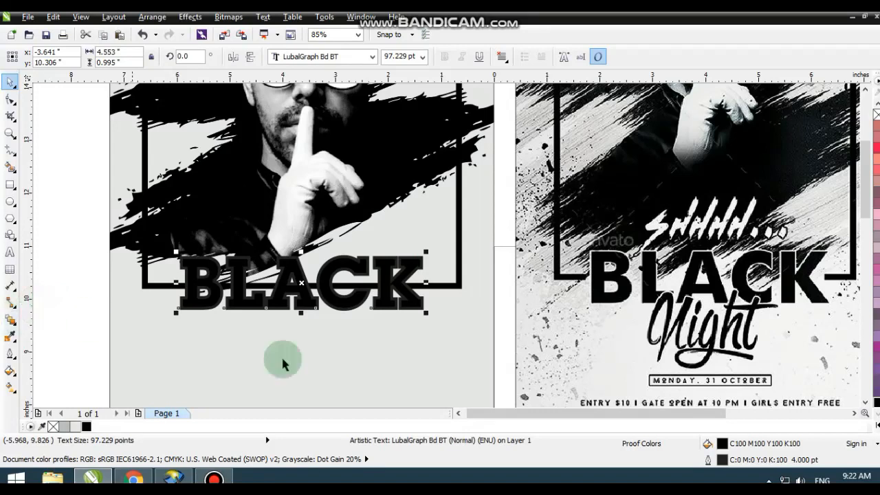
{"action": "left_click", "coordinate": [876, 427]}
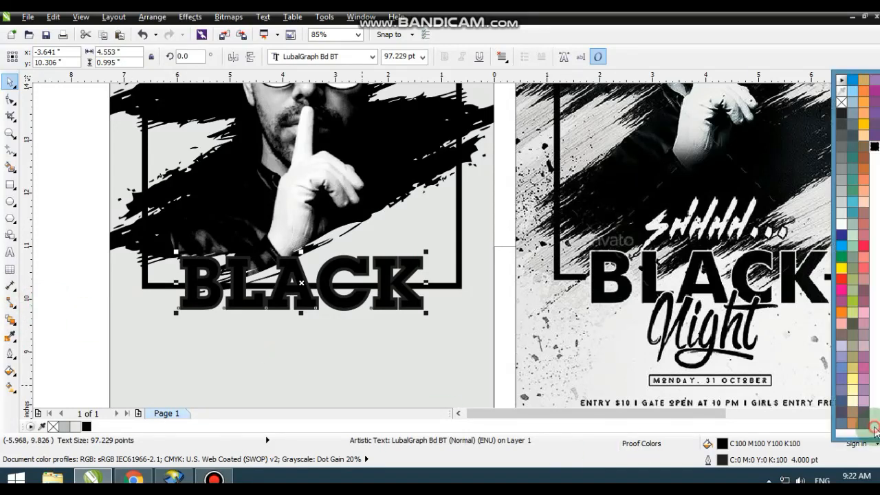
{"action": "right_click", "coordinate": [841, 224]}
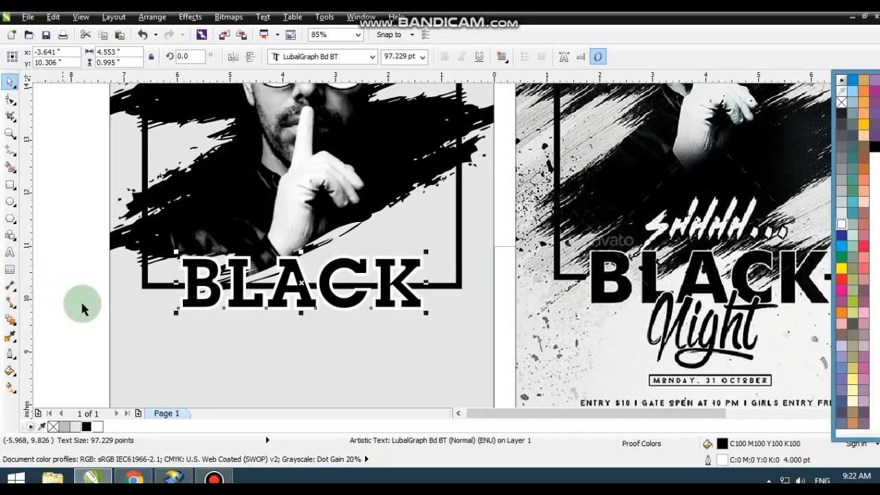
Step: Widen the BLACK text's outline to 16 pt and convert the outline to a separate object
{"action": "left_click", "coordinate": [10, 353]}
{"action": "left_click", "coordinate": [60, 156]}
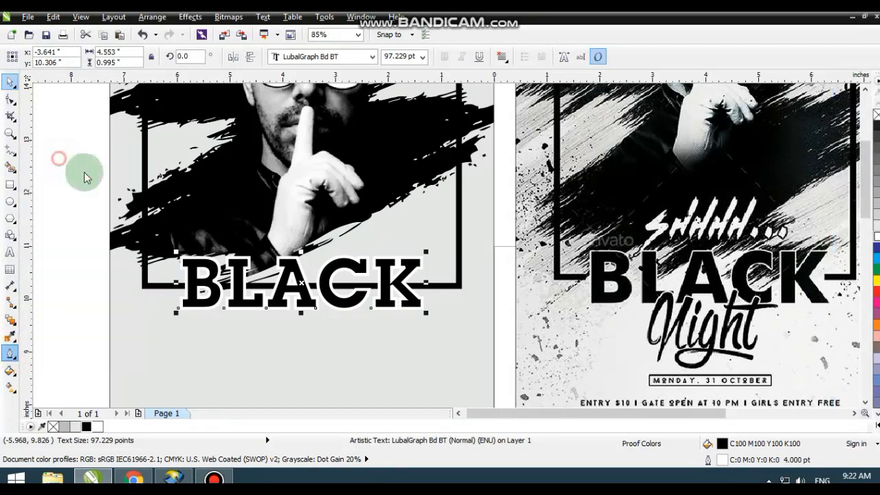
{"action": "left_click", "coordinate": [370, 163]}
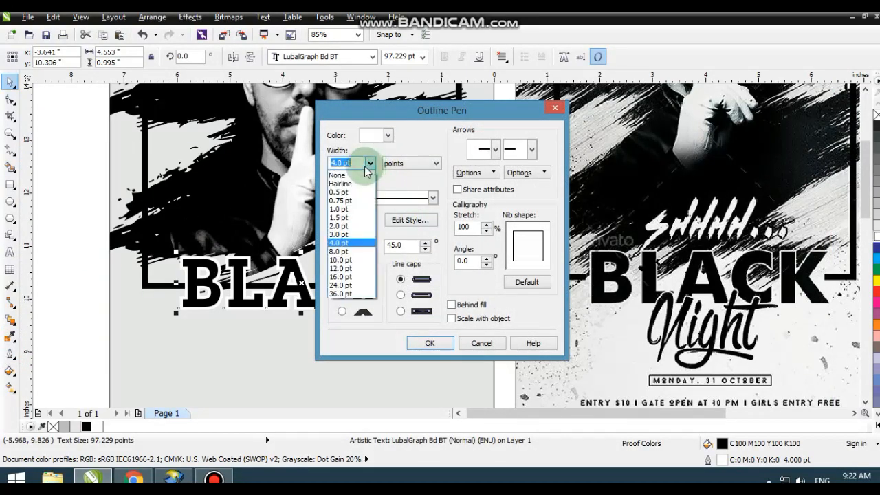
{"action": "left_click", "coordinate": [347, 277]}
{"action": "left_click", "coordinate": [418, 341]}
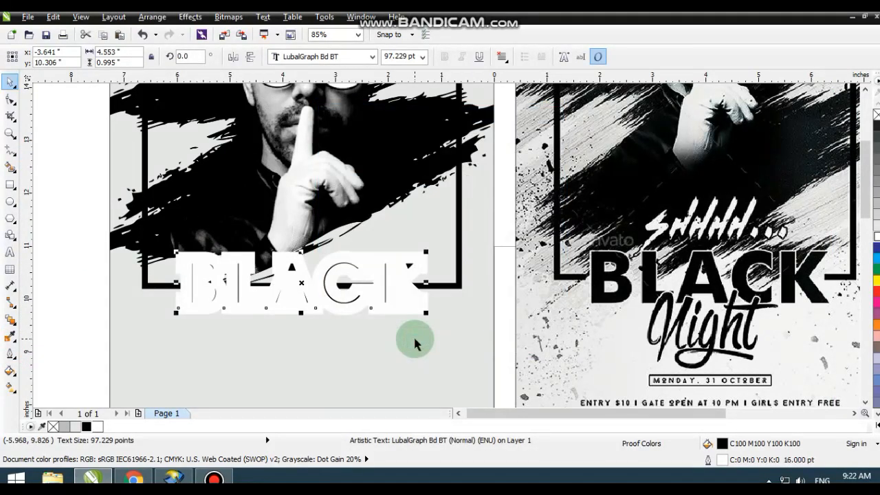
{"action": "key", "text": "ctrl+shift+q"}
Step: Trim the frame with the white outline object around BLACK, delete the outline object and select the text
{"action": "left_click", "coordinate": [429, 258]}
{"action": "left_click", "coordinate": [424, 257]}
{"action": "left_click", "coordinate": [451, 286], "text": "shift"}
{"action": "left_click", "coordinate": [419, 57]}
{"action": "left_click", "coordinate": [423, 246]}
{"action": "left_click", "coordinate": [422, 257]}
{"action": "key", "text": "Delete"}
{"action": "left_click", "coordinate": [421, 297]}
{"action": "left_click", "coordinate": [404, 309]}
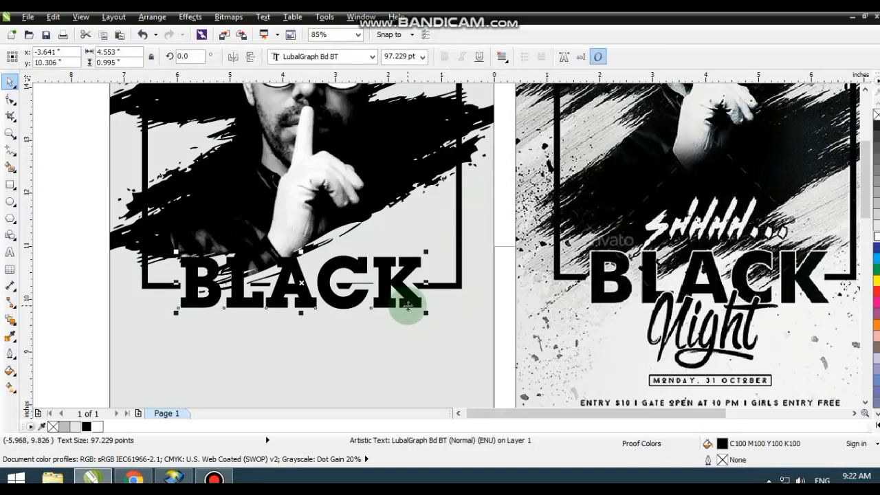
Step: Apply a fresh 4 pt white outline to the BLACK text over the trimmed frame
{"action": "key", "text": "shift+F2"}
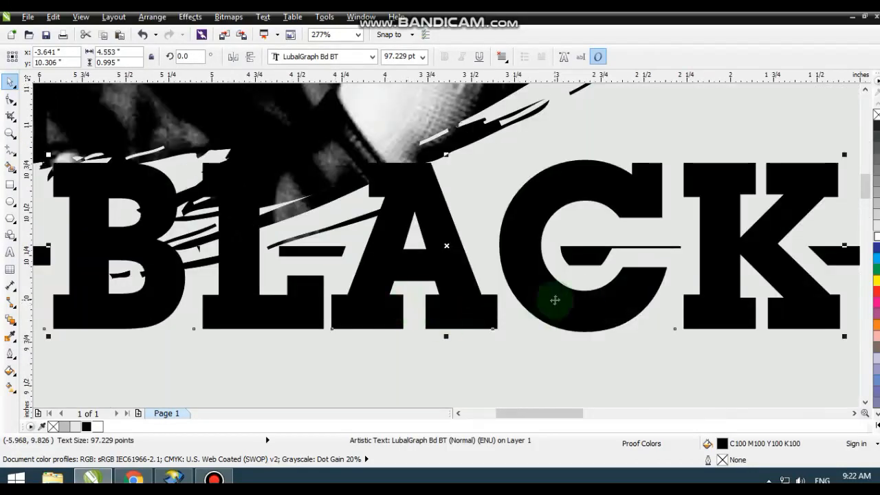
{"action": "left_click", "coordinate": [8, 357]}
{"action": "left_click", "coordinate": [59, 298]}
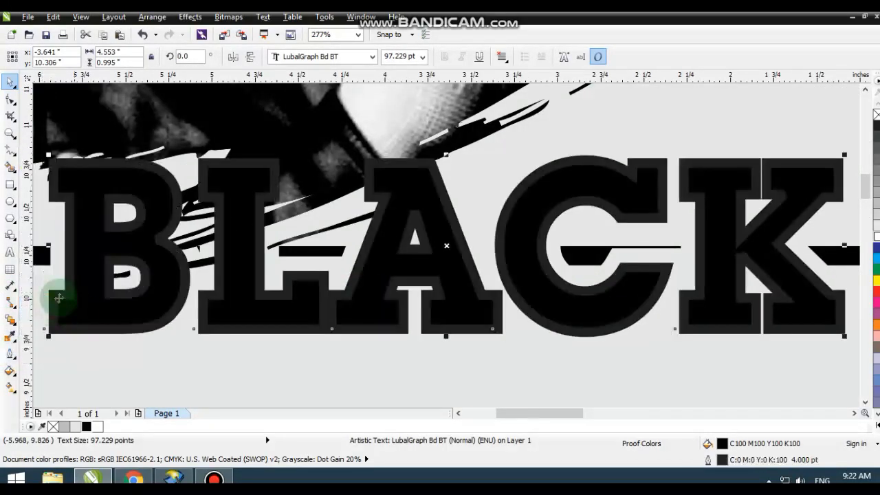
{"action": "right_click", "coordinate": [872, 242]}
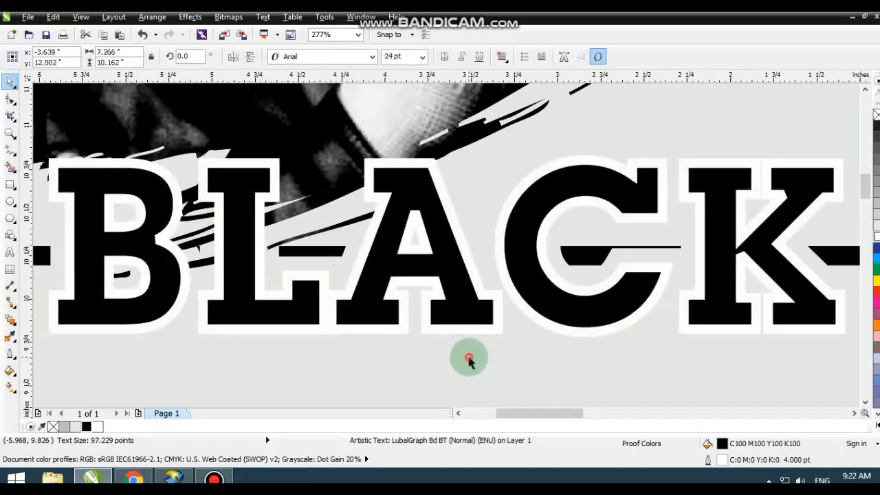
{"action": "left_click", "coordinate": [469, 361]}
{"action": "scroll", "coordinate": [469, 358], "scroll_direction": "down", "scroll_amount": 3}
{"action": "scroll", "coordinate": [470, 355], "scroll_direction": "down", "scroll_amount": 4}
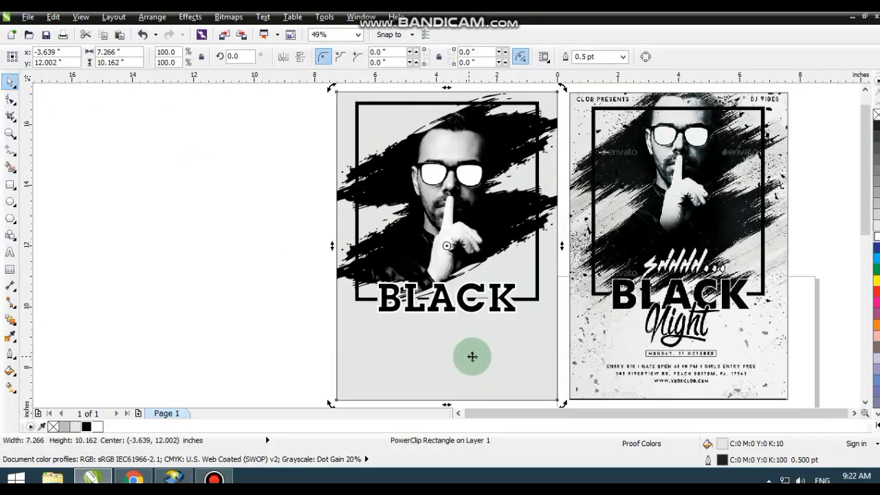
{"action": "left_click", "coordinate": [39, 216]}
Step: Add the artistic text Night in the empty area below BLACK
{"action": "left_click", "coordinate": [10, 133]}
{"action": "left_click_drag", "start_coordinate": [284, 232], "coordinate": [819, 402]}
{"action": "left_click", "coordinate": [10, 252]}
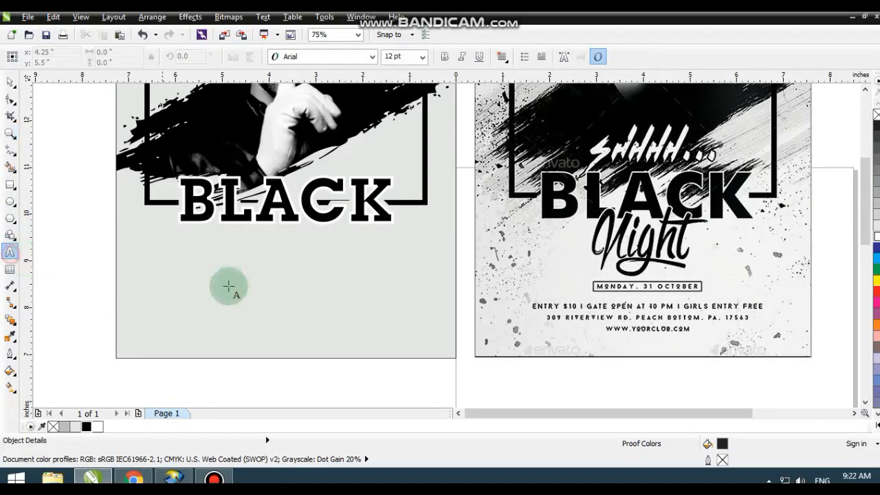
{"action": "left_click", "coordinate": [224, 282]}
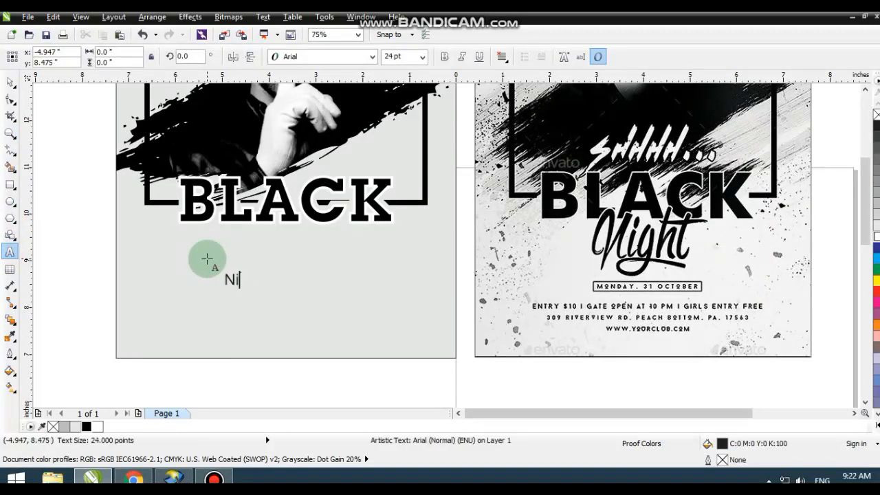
{"action": "left_click", "coordinate": [10, 82]}
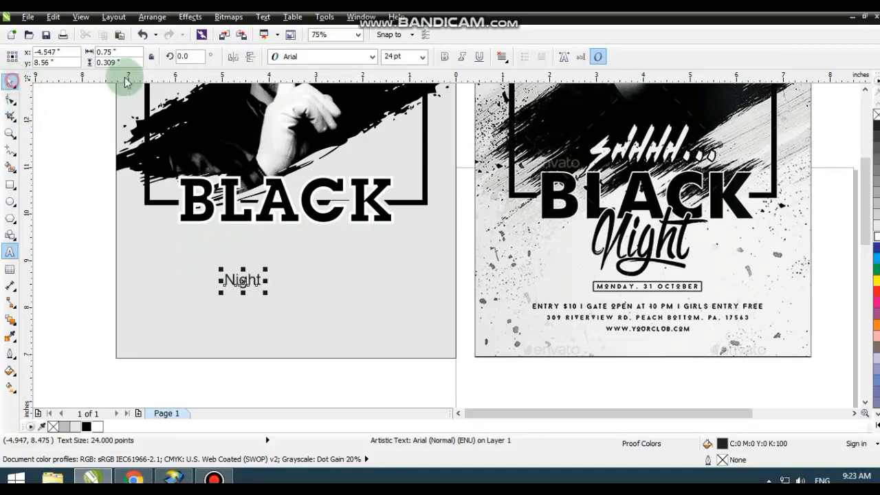
Step: Set the Night text's font to Bickley Script LET and enlarge it to about 116 pt directly beneath BLACK
{"action": "left_click", "coordinate": [287, 58]}
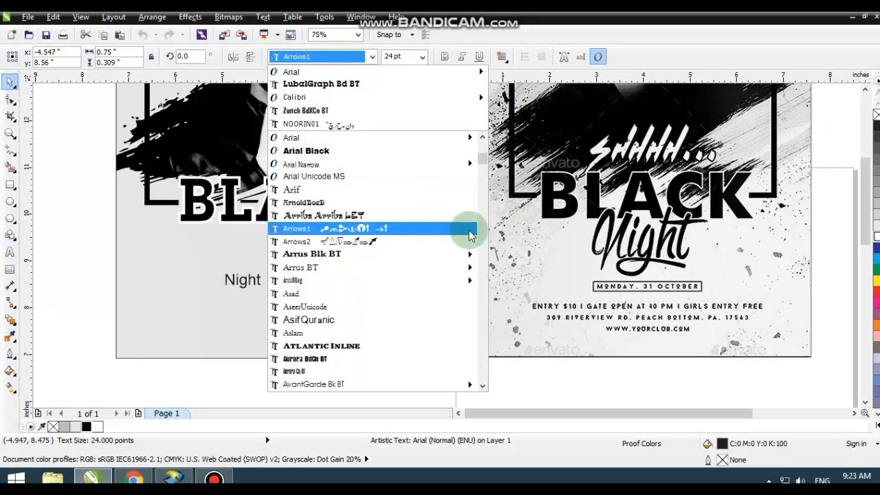
{"action": "scroll", "coordinate": [480, 234], "scroll_direction": "down", "scroll_amount": 6}
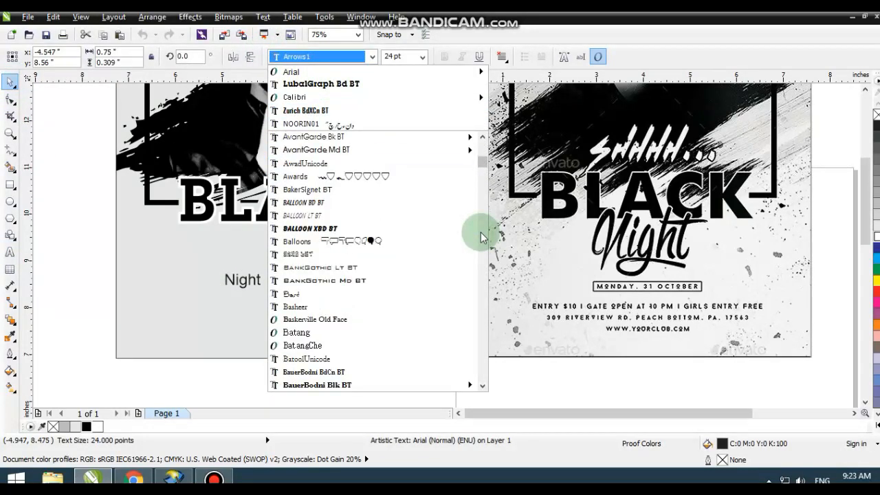
{"action": "scroll", "coordinate": [481, 234], "scroll_direction": "down", "scroll_amount": 6}
{"action": "left_click", "coordinate": [480, 235]}
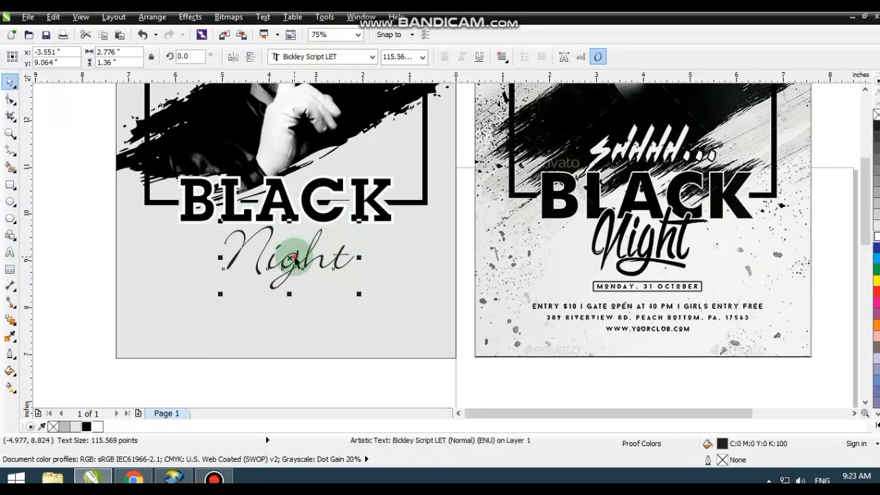
{"action": "left_click", "coordinate": [293, 258]}
{"action": "left_click", "coordinate": [295, 263]}
Step: Change the Night text's font to Brush Script MT
{"action": "left_click", "coordinate": [347, 58]}
{"action": "scroll", "coordinate": [407, 330], "scroll_direction": "down", "scroll_amount": 4}
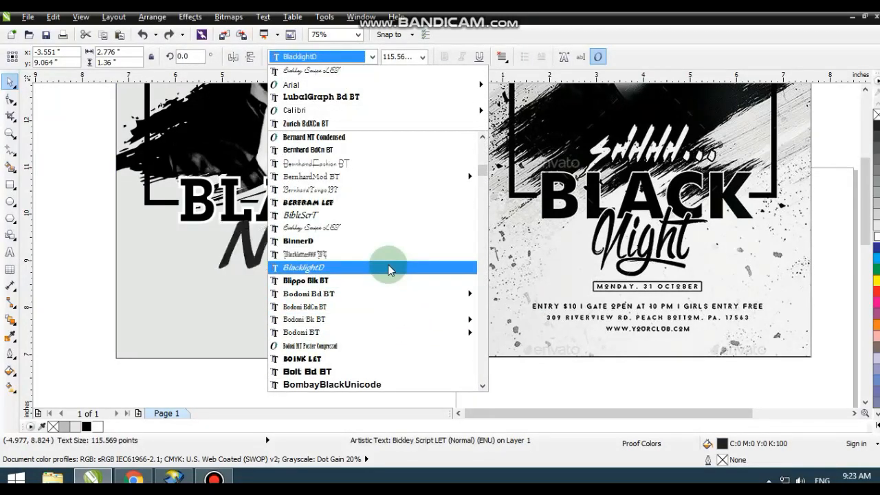
{"action": "scroll", "coordinate": [409, 337], "scroll_direction": "down", "scroll_amount": 5}
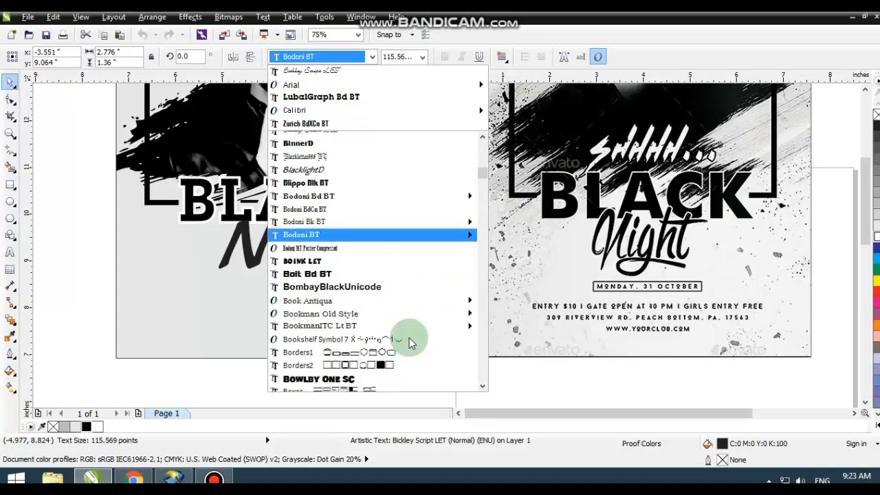
{"action": "scroll", "coordinate": [409, 338], "scroll_direction": "down", "scroll_amount": 5}
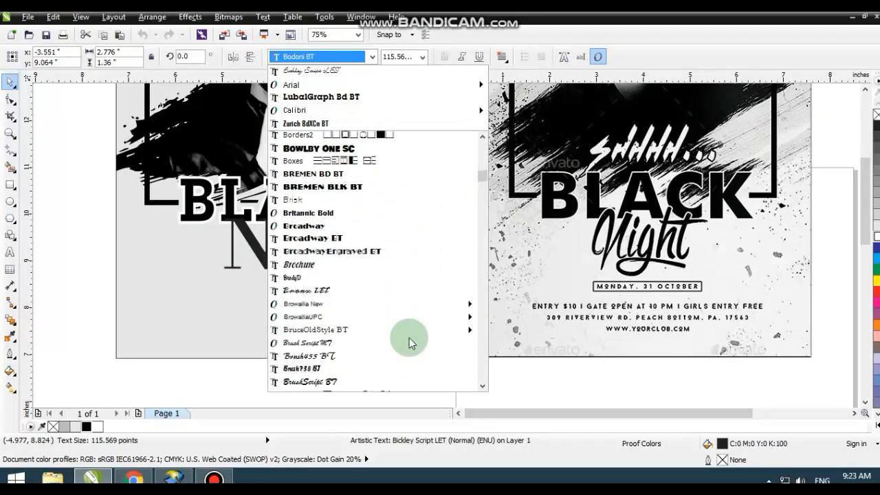
{"action": "left_click", "coordinate": [392, 279]}
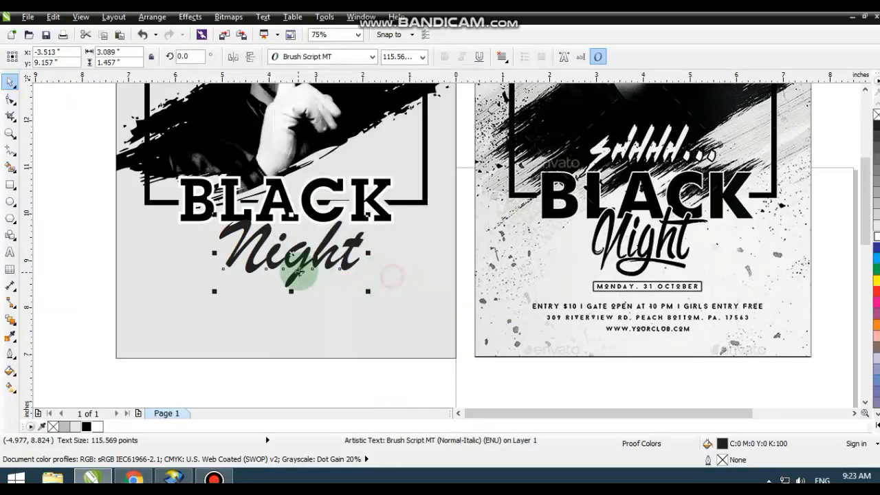
Step: Move the Night text slightly down from BLACK and make it a little smaller
{"action": "left_click_drag", "start_coordinate": [308, 263], "coordinate": [293, 272]}
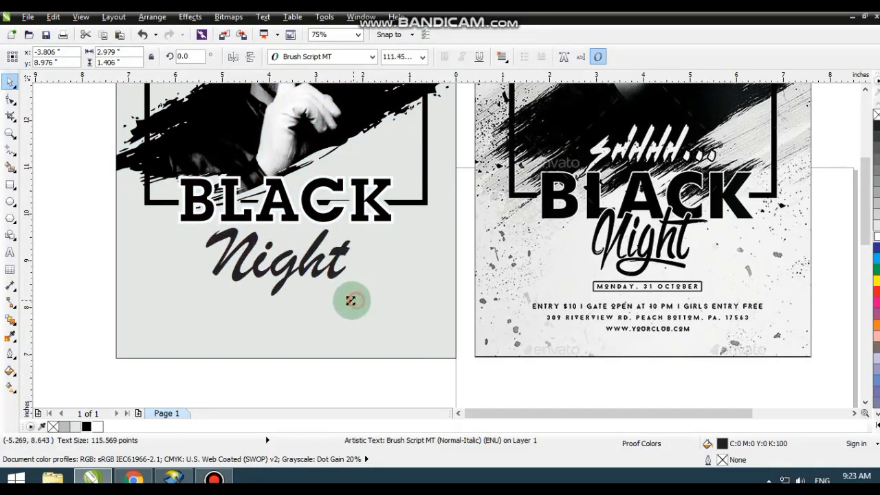
{"action": "left_click_drag", "start_coordinate": [352, 300], "coordinate": [314, 285]}
{"action": "left_click", "coordinate": [314, 298]}
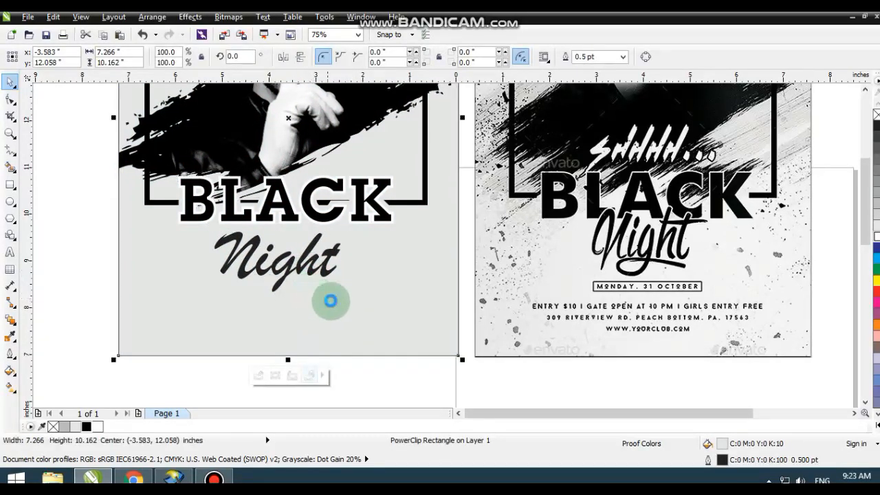